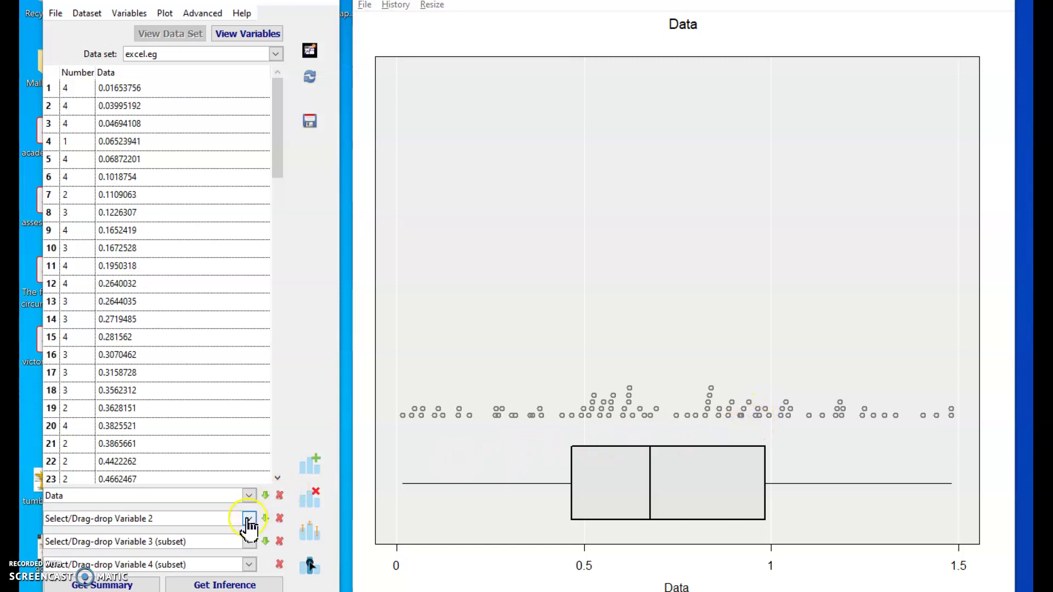
Choose Number as Variable 2 to plot Data against Number values 1 to 4
left_click(249, 518)
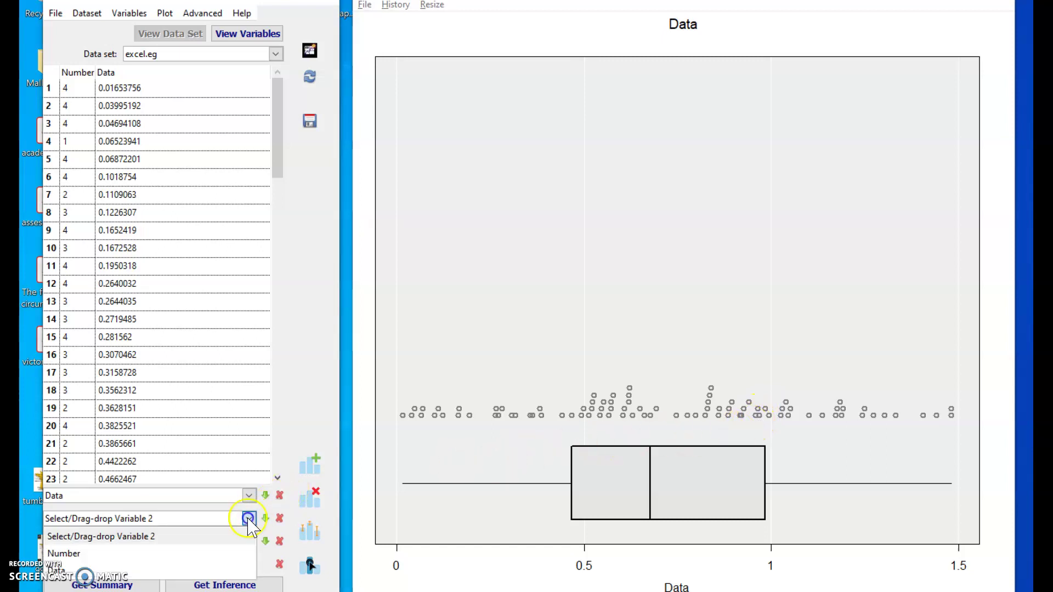
left_click(176, 556)
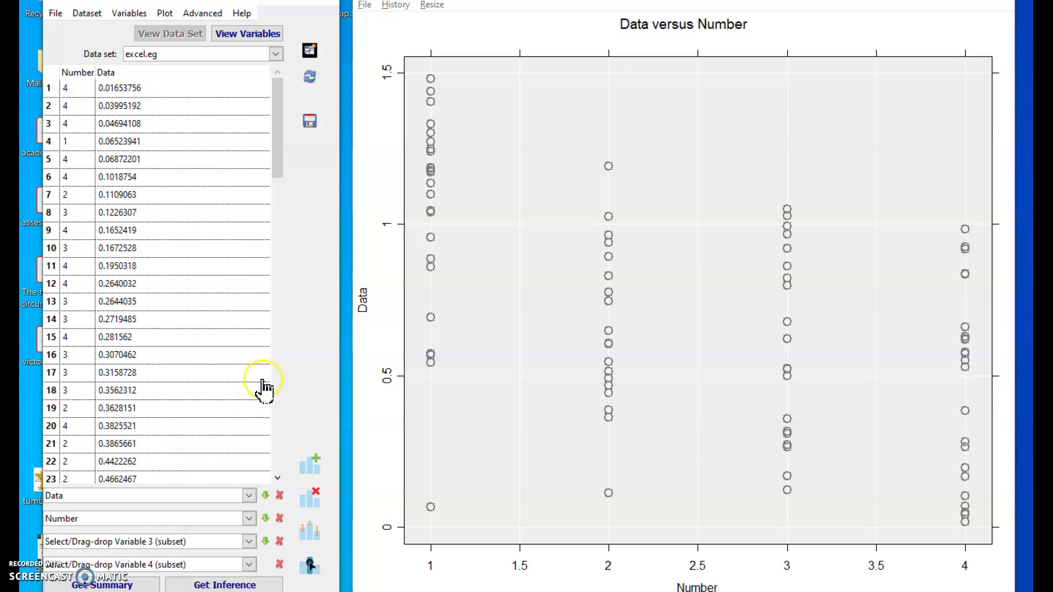
left_click(135, 13)
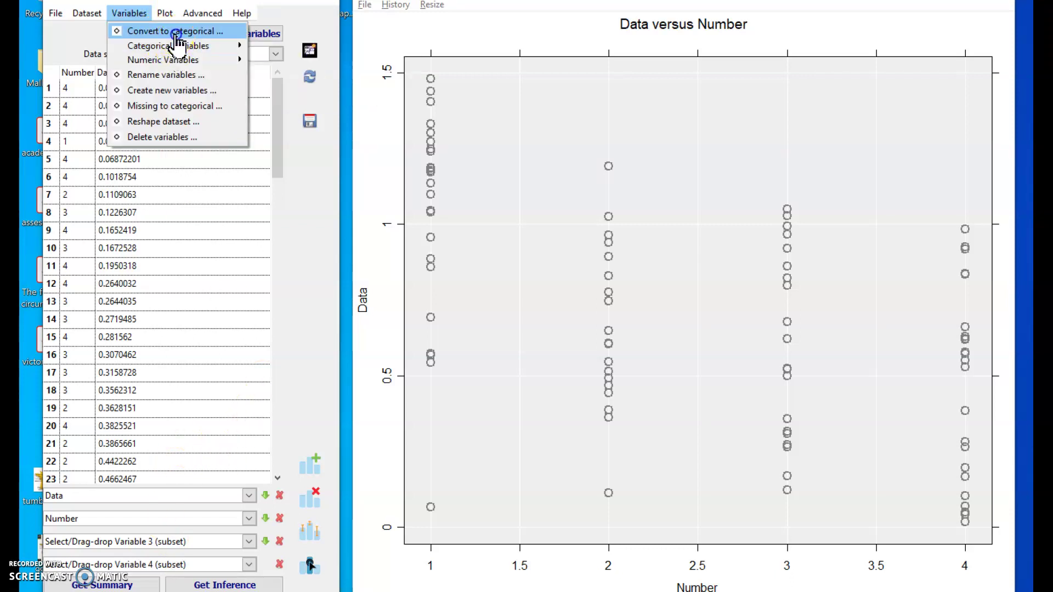
Convert Number to categorical, adding the new Number.cat column to excel.eg
left_click(175, 32)
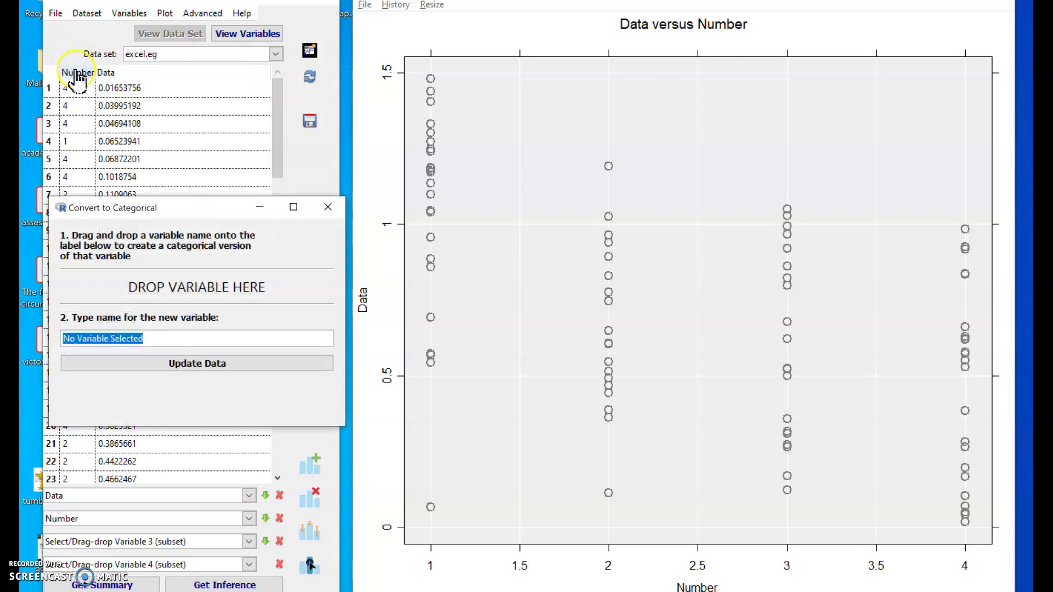
left_click_drag(77, 80, 173, 284)
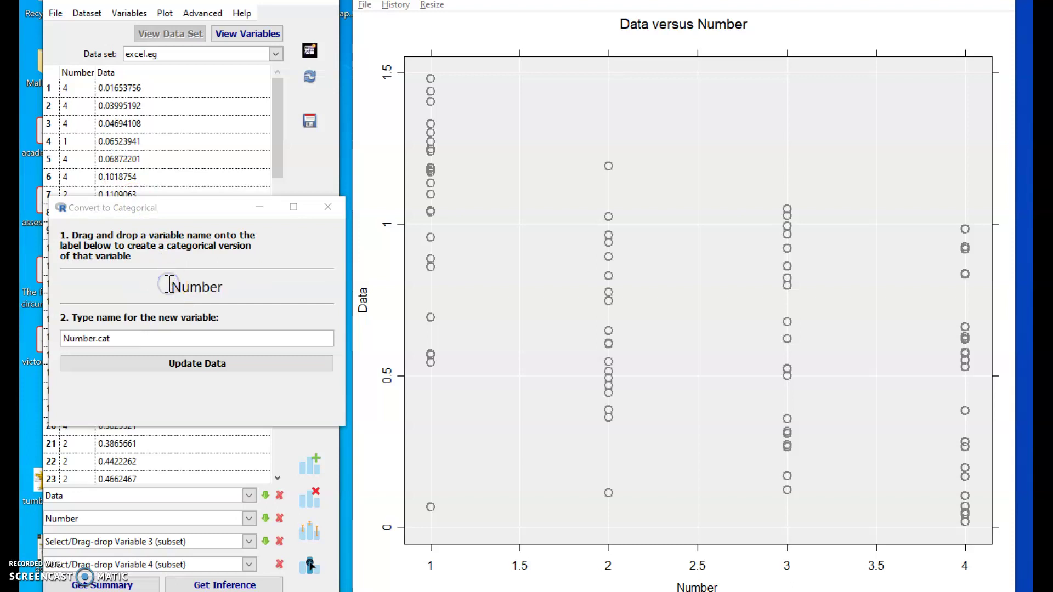
left_click(202, 371)
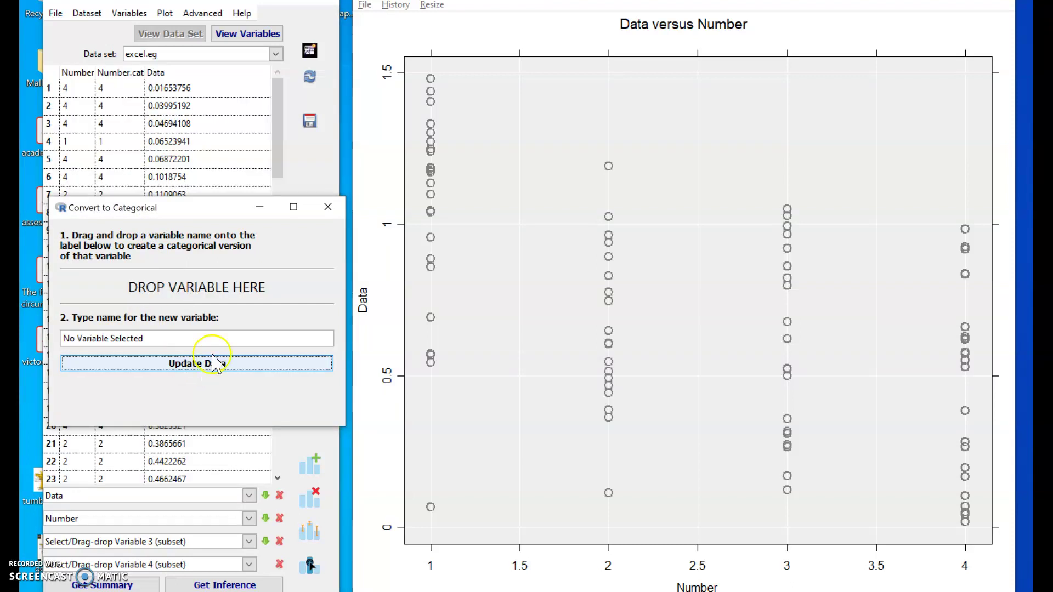
left_click(327, 207)
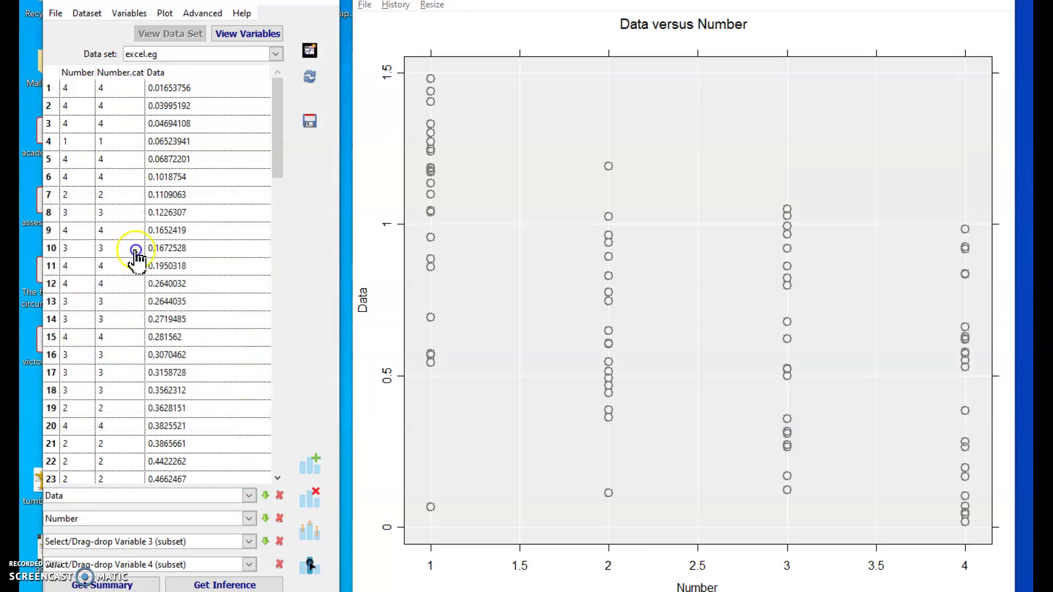
Swap Variable 2 to Number.cat, giving side-by-side Data box plots for groups 1–4
left_click(250, 524)
left_click(249, 519)
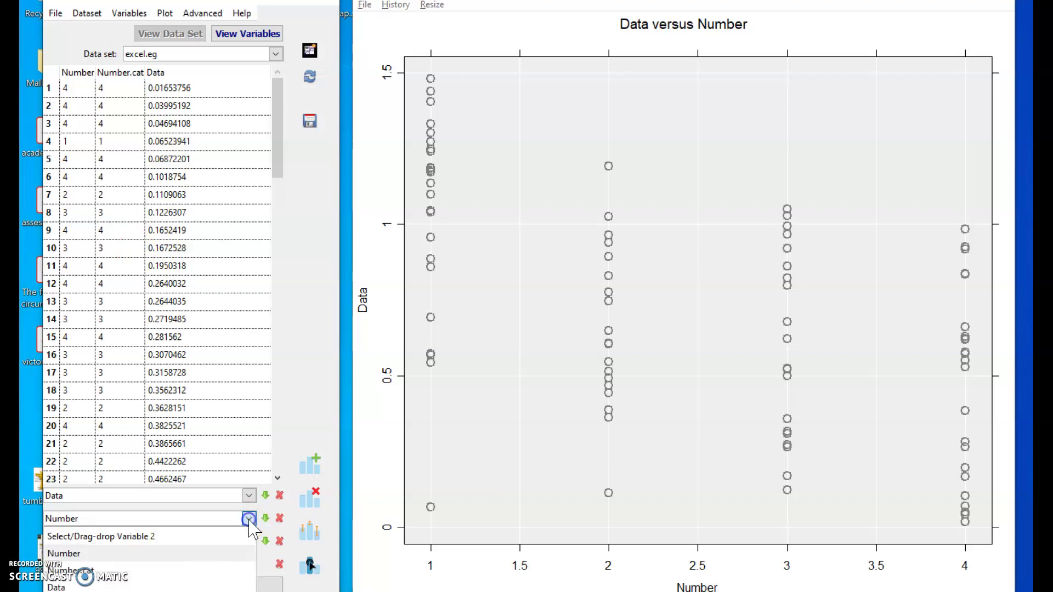
left_click(203, 572)
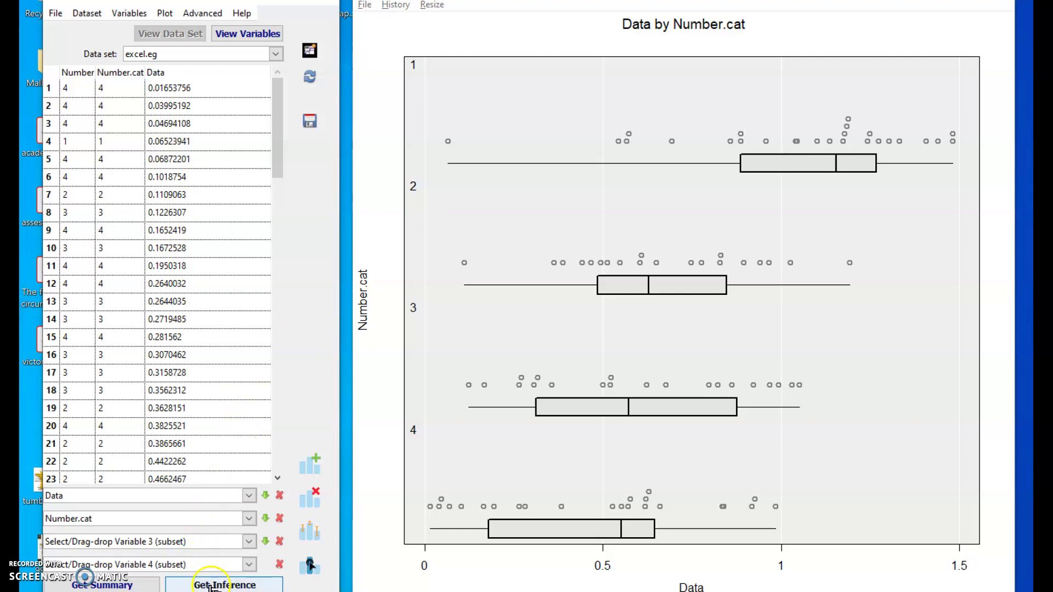
Run inference with the ANOVA test ticked, giving F = 15.614, p-value = 3.5685e-08
left_click(212, 586)
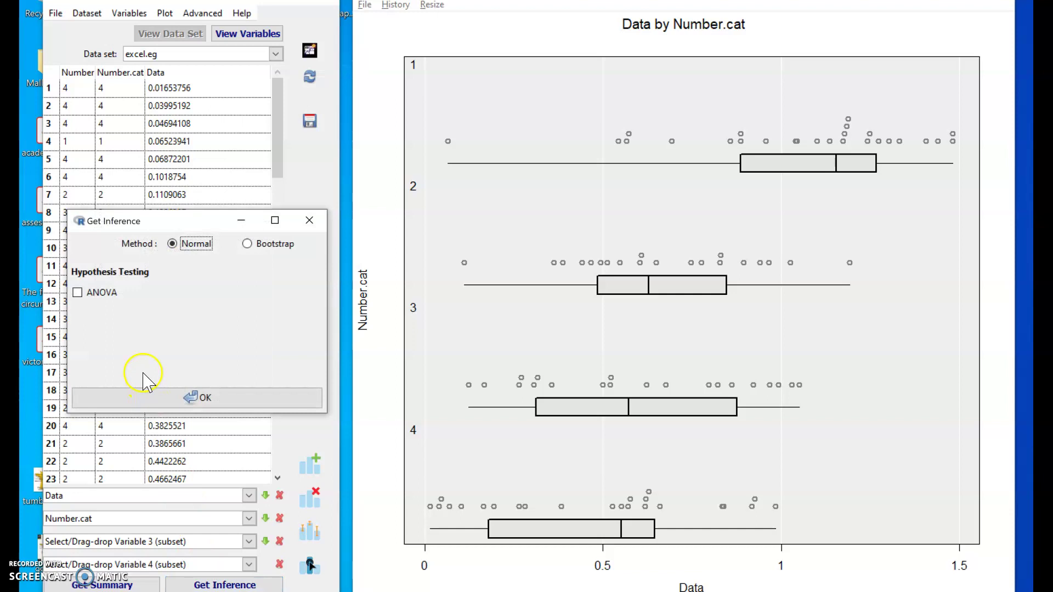
left_click(78, 292)
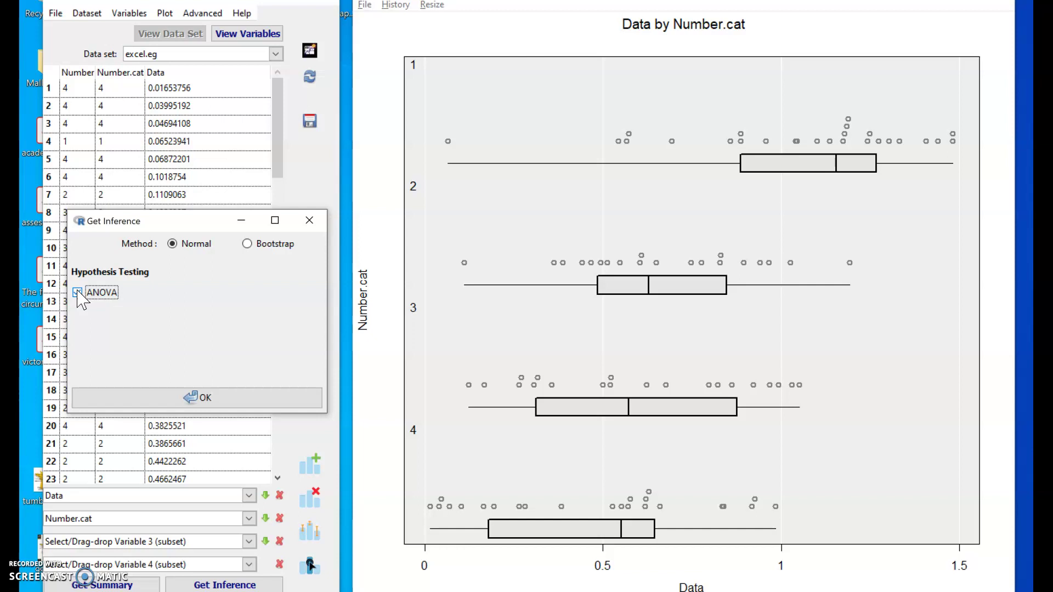
left_click(78, 293)
left_click(203, 402)
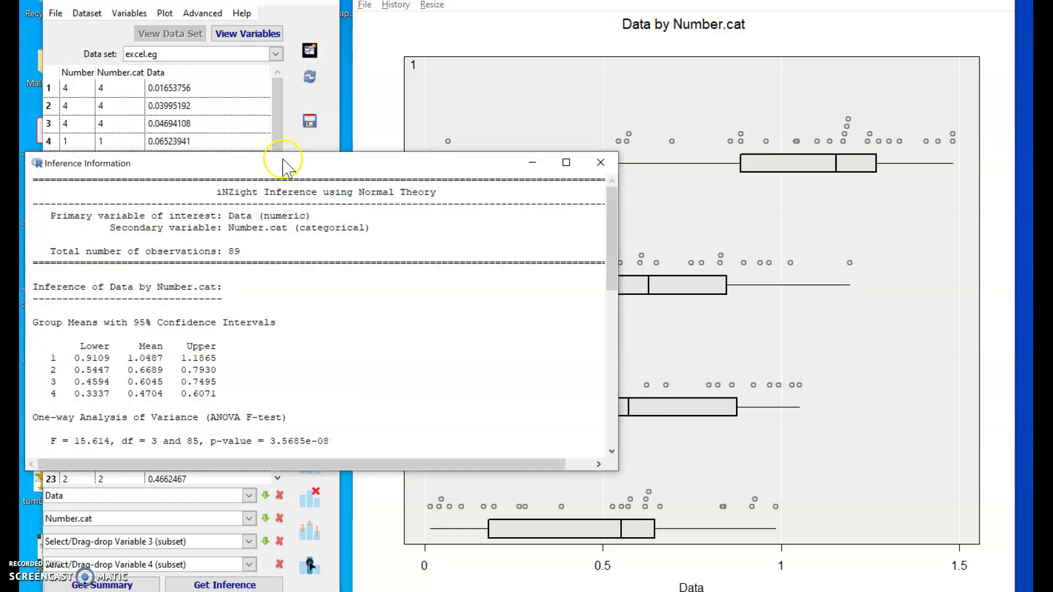
Move and enlarge the Inference Information window, then highlight the Group Means table
left_click(151, 71)
left_click_drag(277, 164, 289, 35)
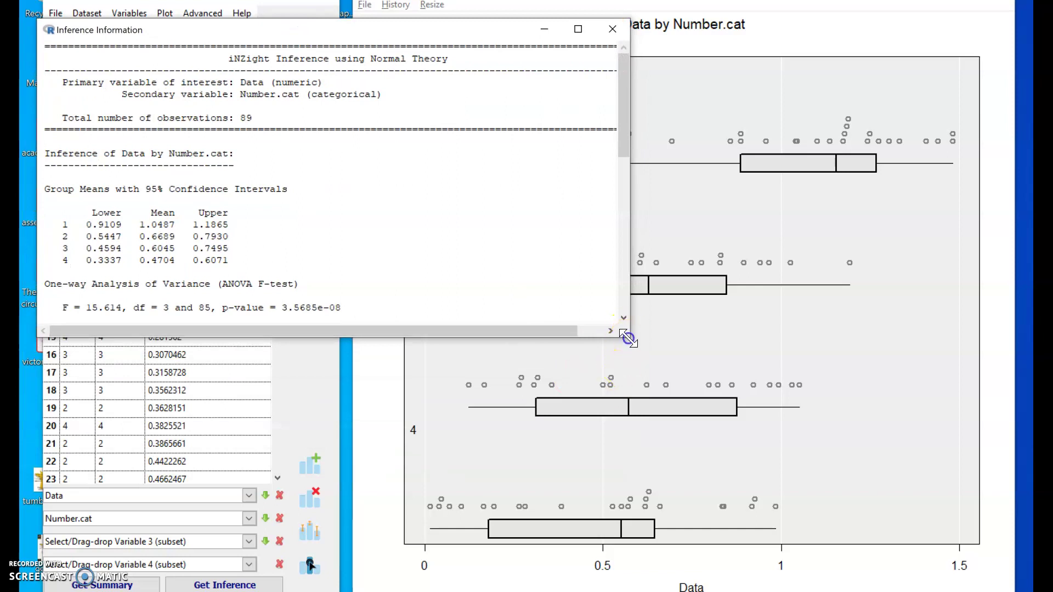
left_click_drag(628, 338, 657, 585)
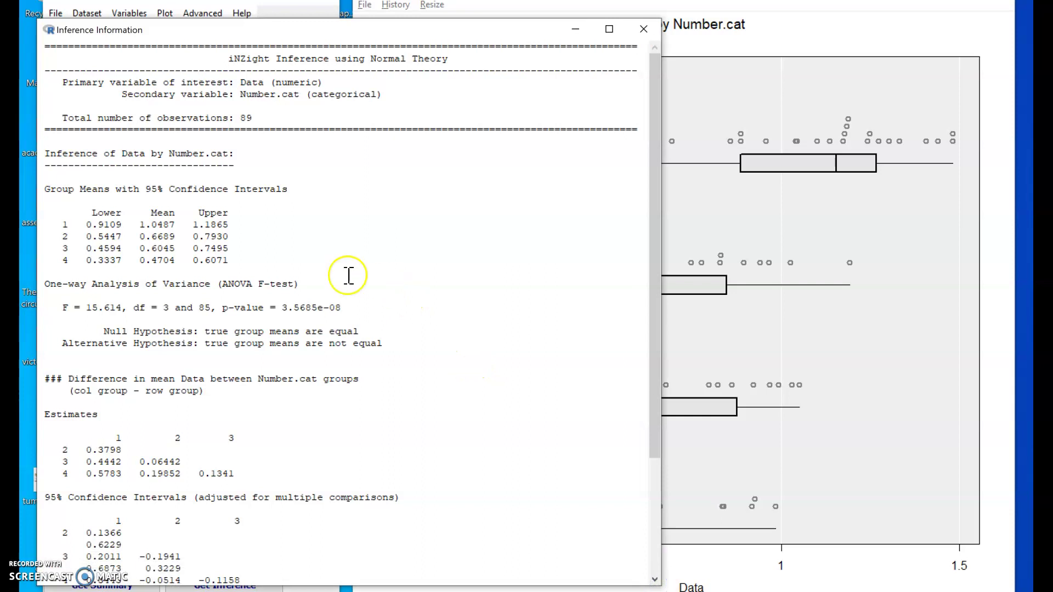
scroll(334, 270, "down", 5)
scroll(334, 270, "up", 5)
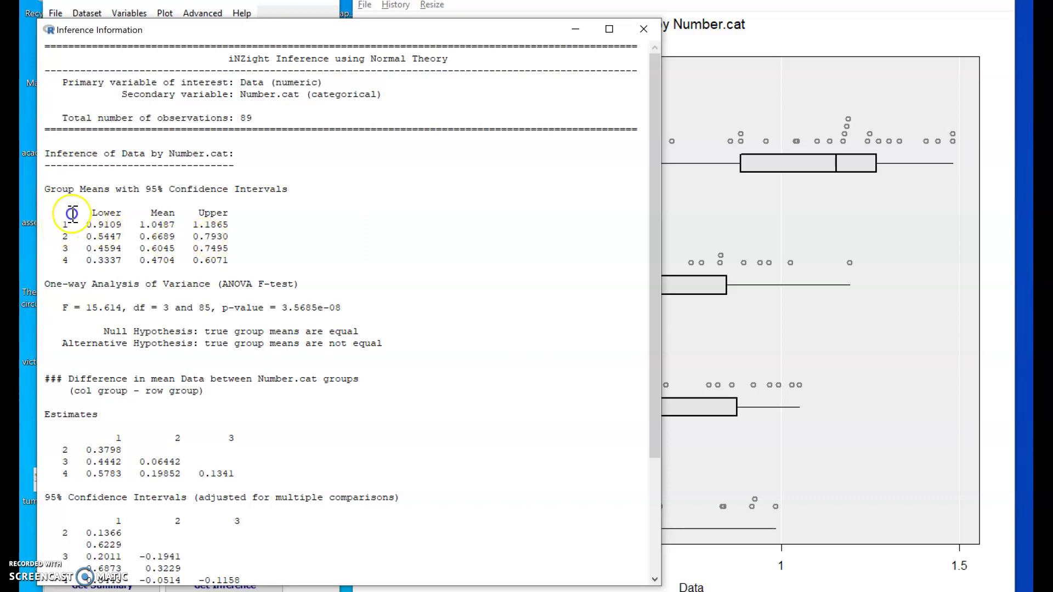
left_click_drag(66, 205, 298, 265)
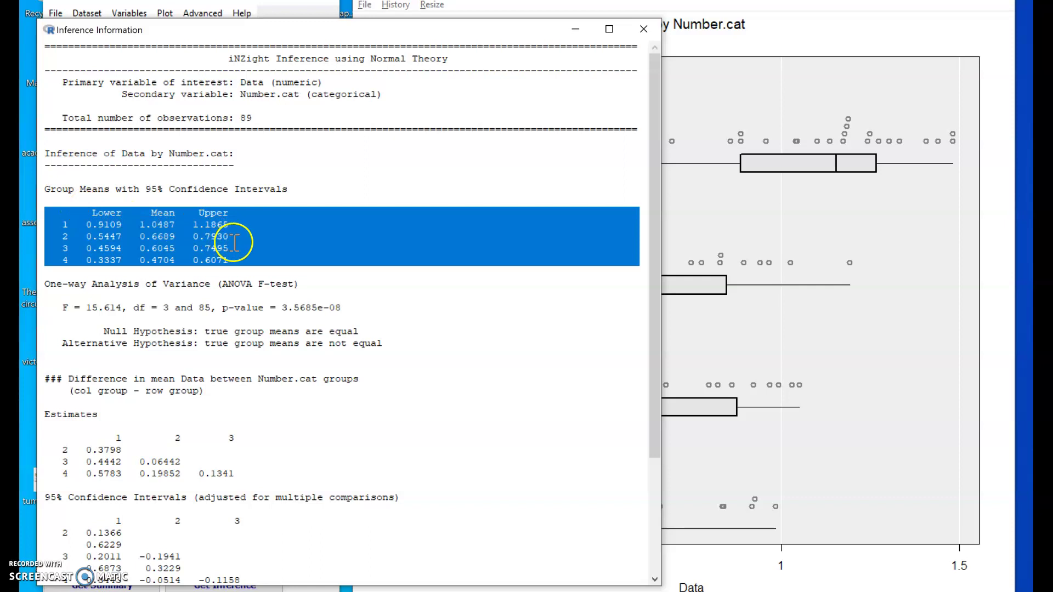
left_click(318, 282)
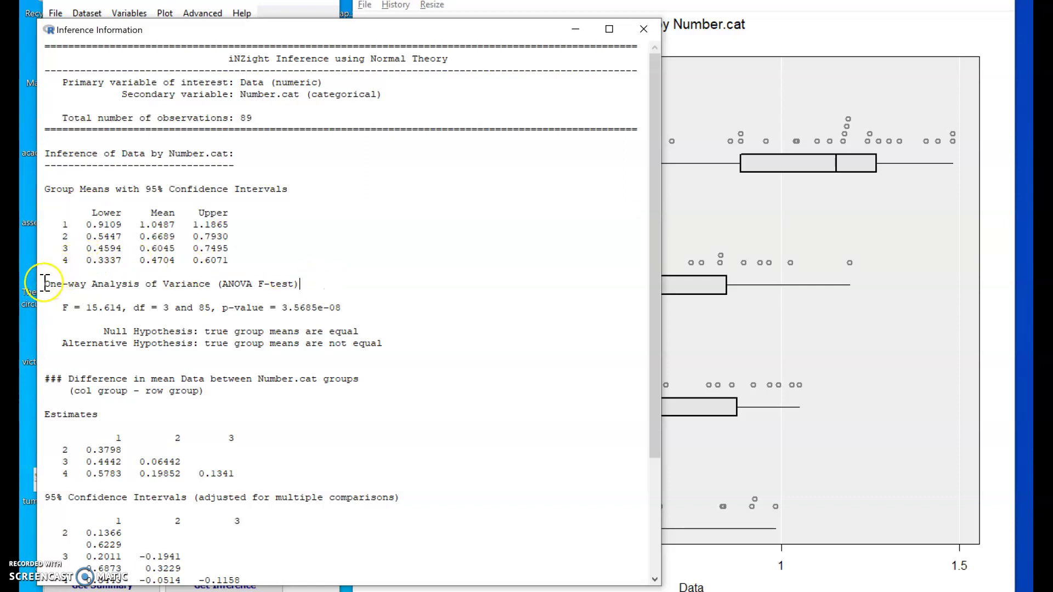
left_click_drag(42, 282, 377, 318)
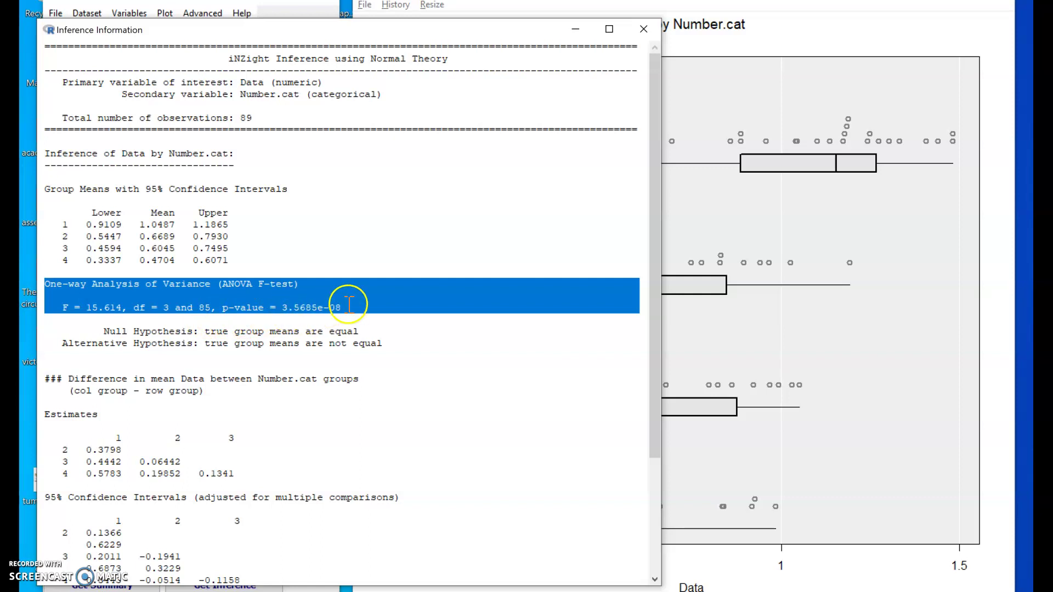
left_click_drag(348, 306, 375, 301)
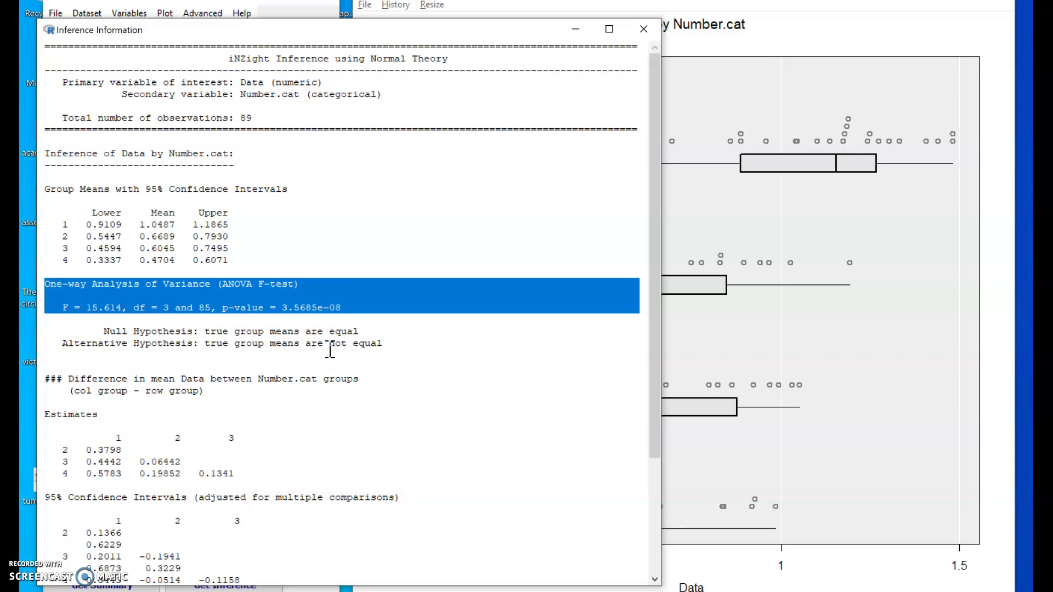
left_click(351, 307)
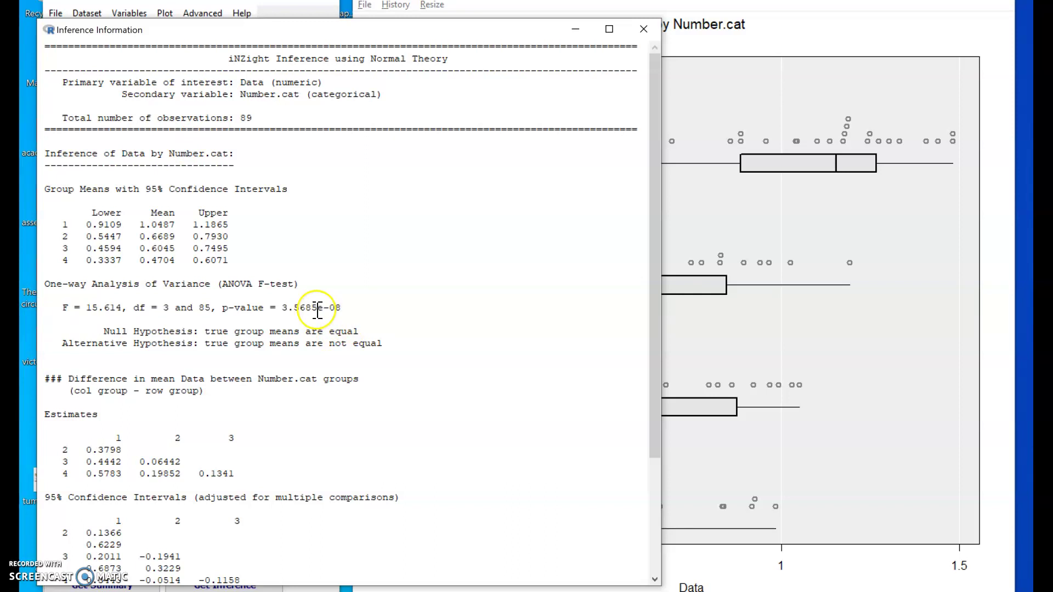
left_click_drag(318, 309, 340, 311)
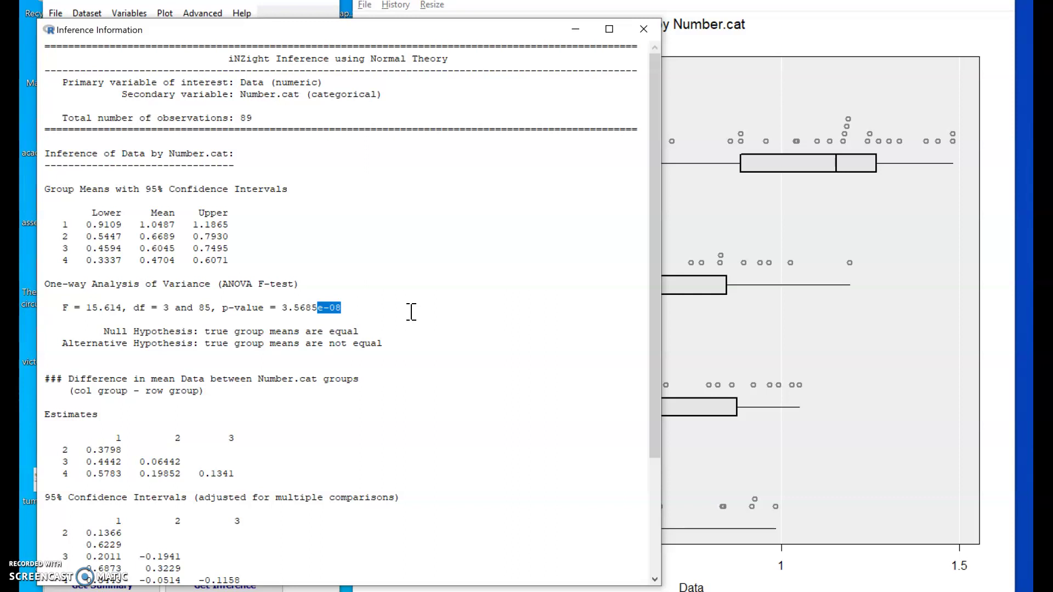
left_click(442, 333)
Review the pairwise P-values table, then close the Inference Information window
scroll(418, 372, "down", 6)
scroll(420, 373, "up", 3)
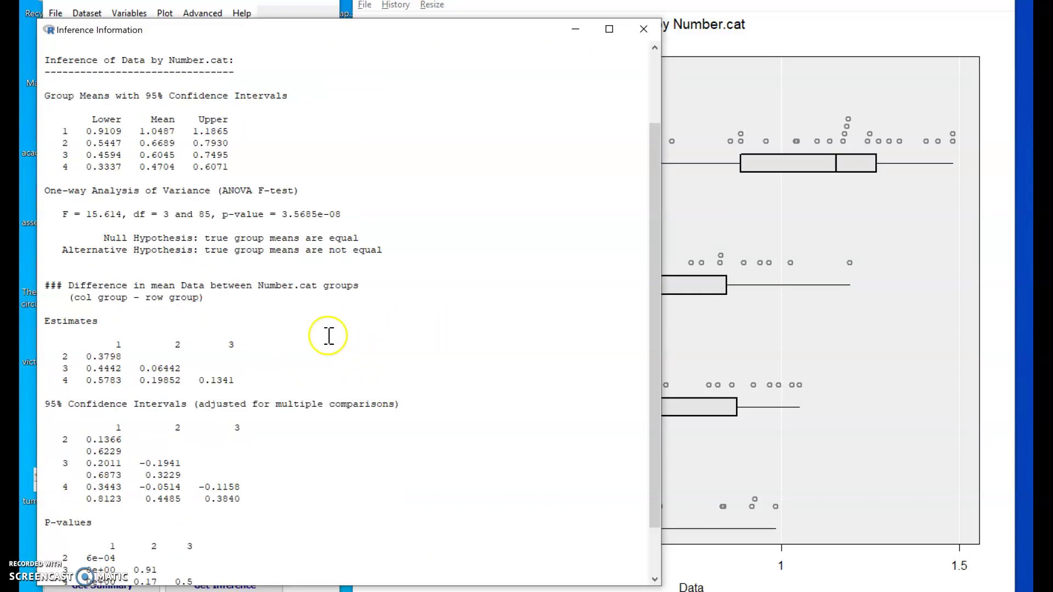
scroll(366, 362, "down", 2)
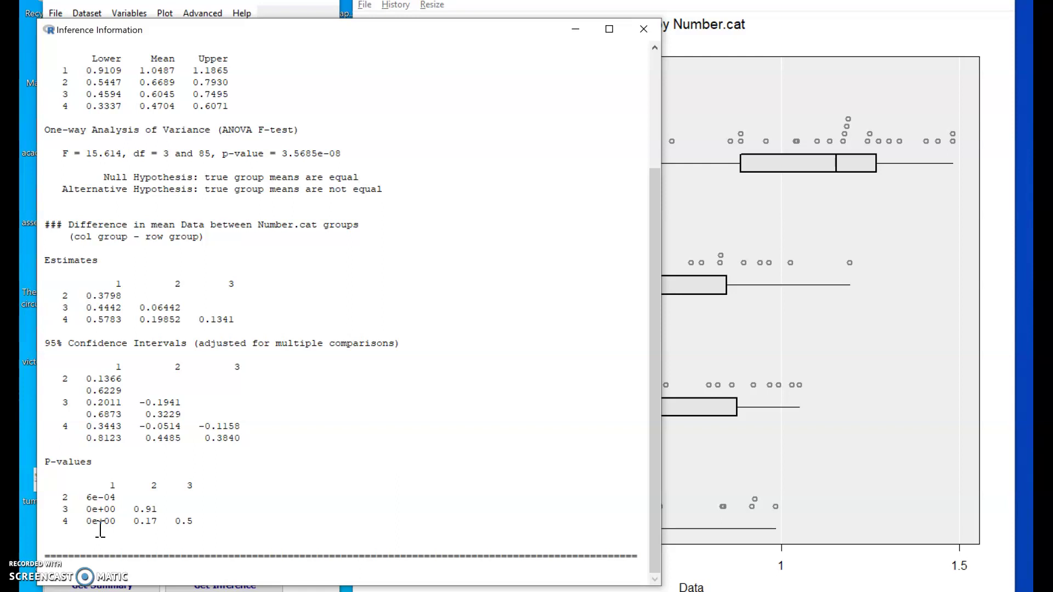
left_click(113, 493)
left_click(117, 486)
left_click(68, 490)
left_click(256, 472)
left_click(645, 30)
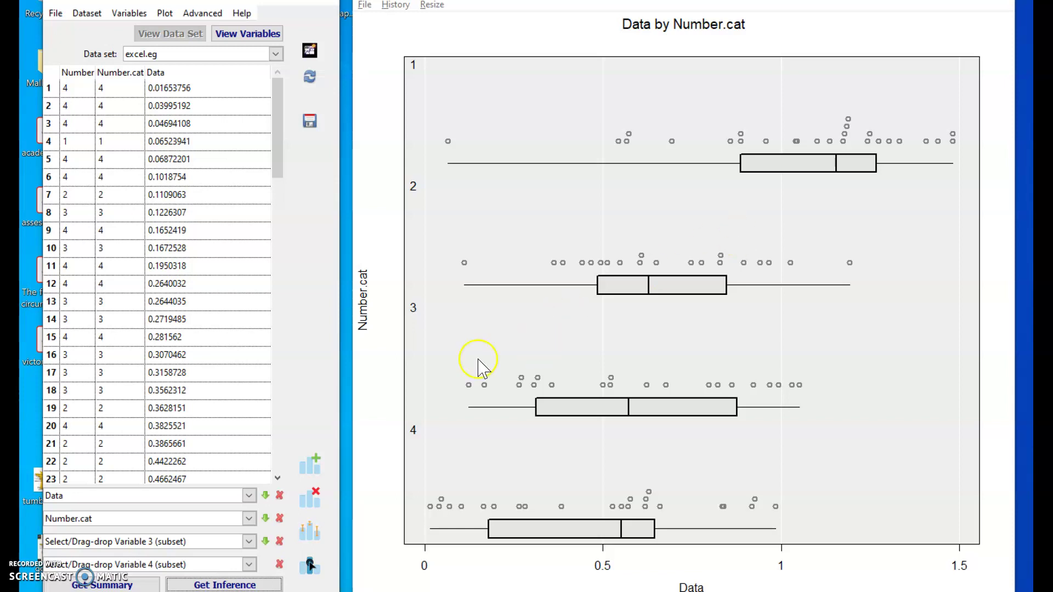
left_click(122, 585)
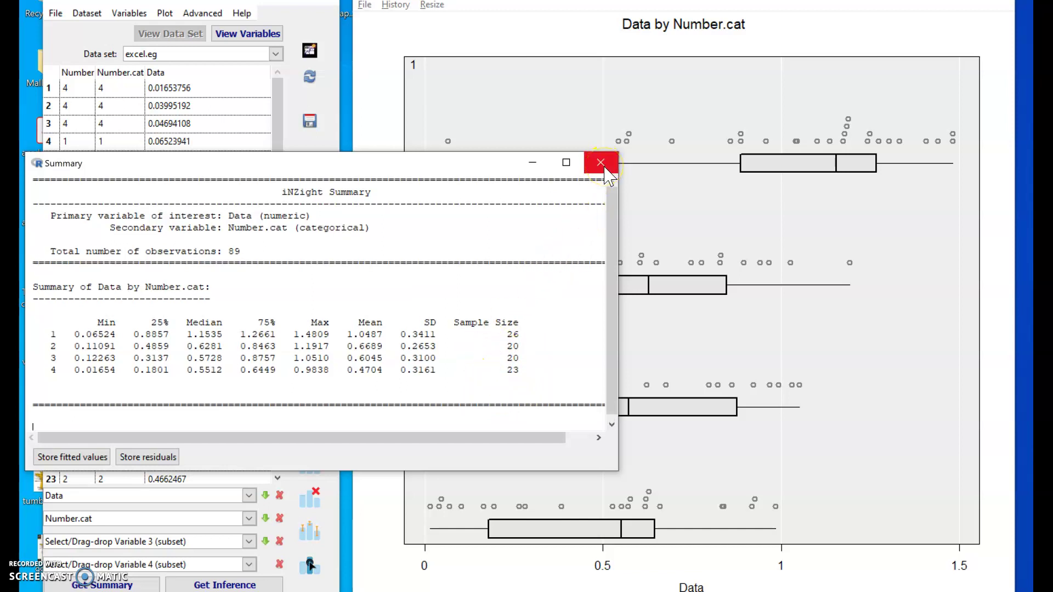
left_click(605, 169)
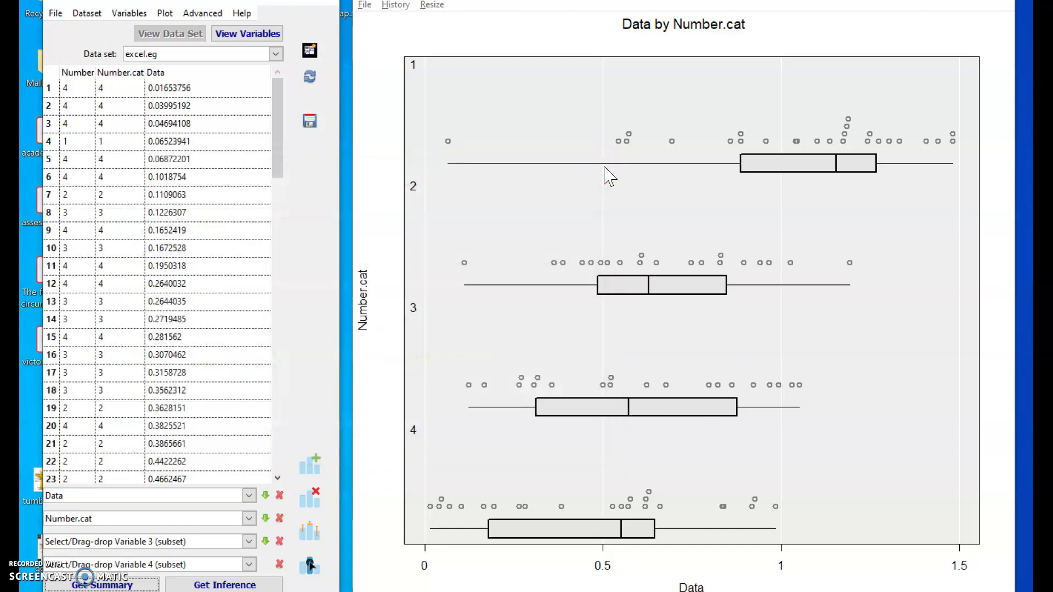